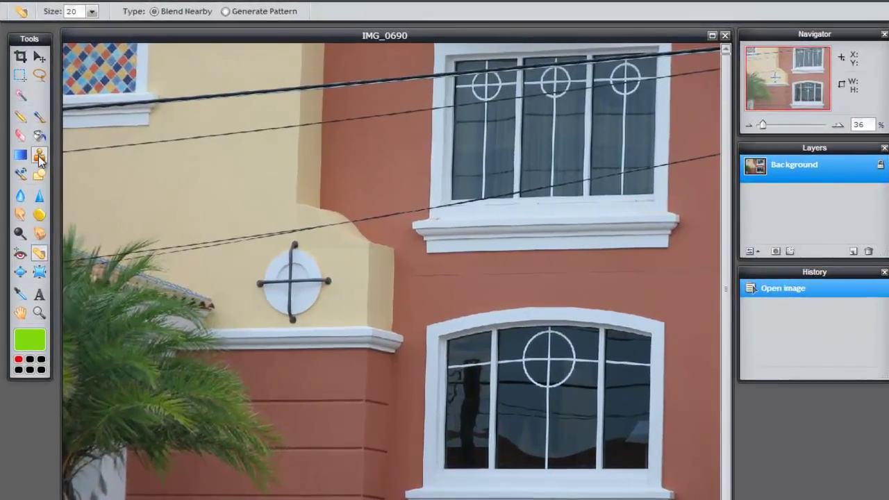
Select the Clone Stamp tool, keeping Aligned unchecked and brush size 25
left_click(131, 177)
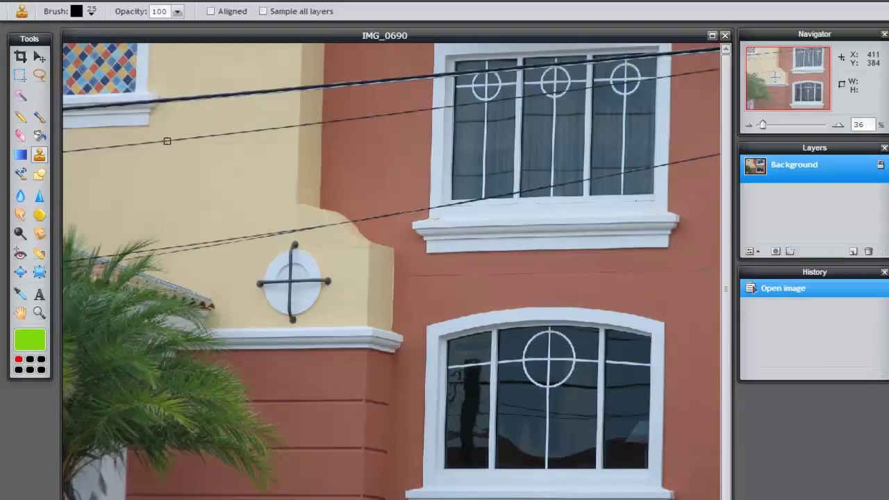
Clone wall texture over the thin wire across the yellow wall, leaving a left-edge stub
left_click_drag(167, 141, 284, 126)
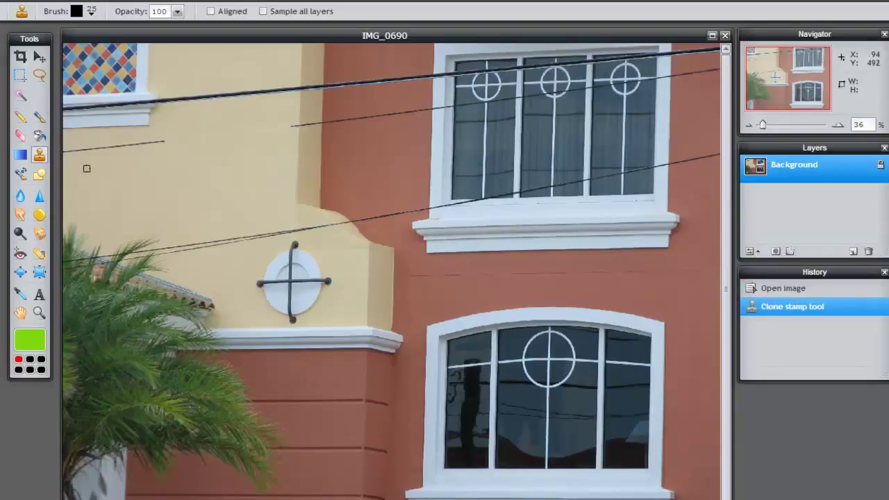
left_click_drag(89, 149, 113, 148)
left_click_drag(194, 170, 245, 163)
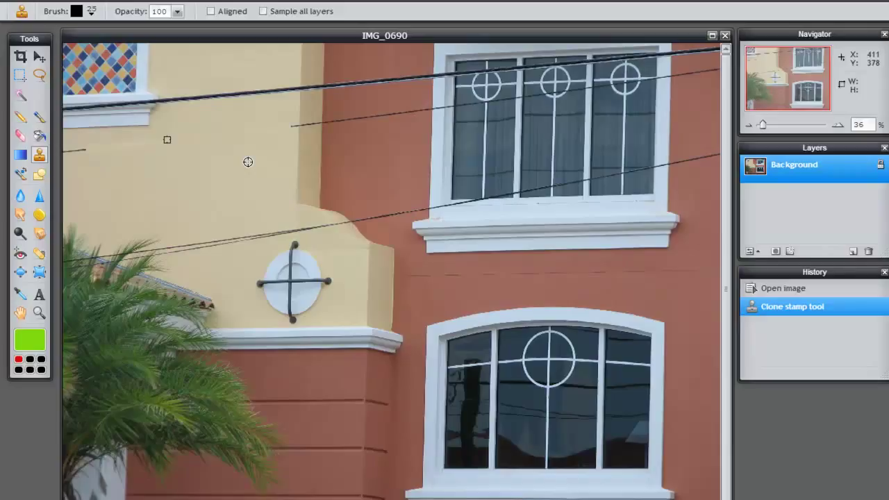
left_click(248, 162)
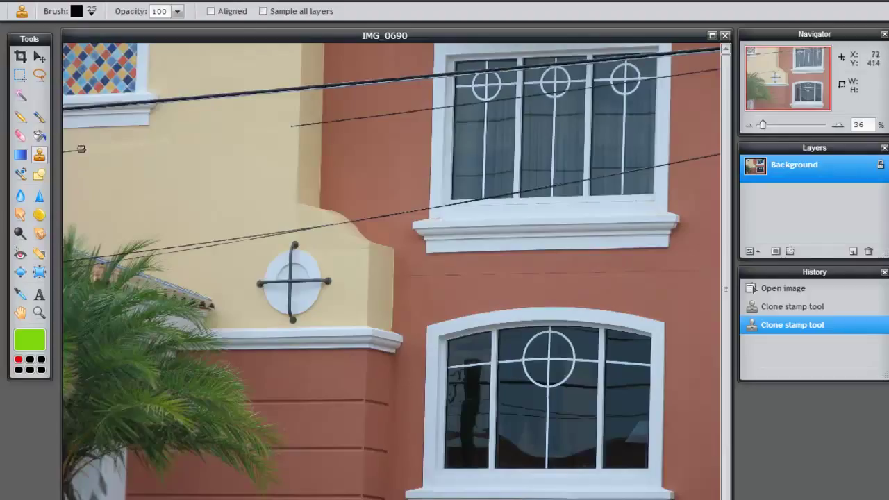
Paint short clone strokes over the thin wire's leftover stub at the left image edge
mouse_move(72, 149)
left_mouse_down()
mouse_move(160, 141)
mouse_move(148, 143)
left_mouse_up()
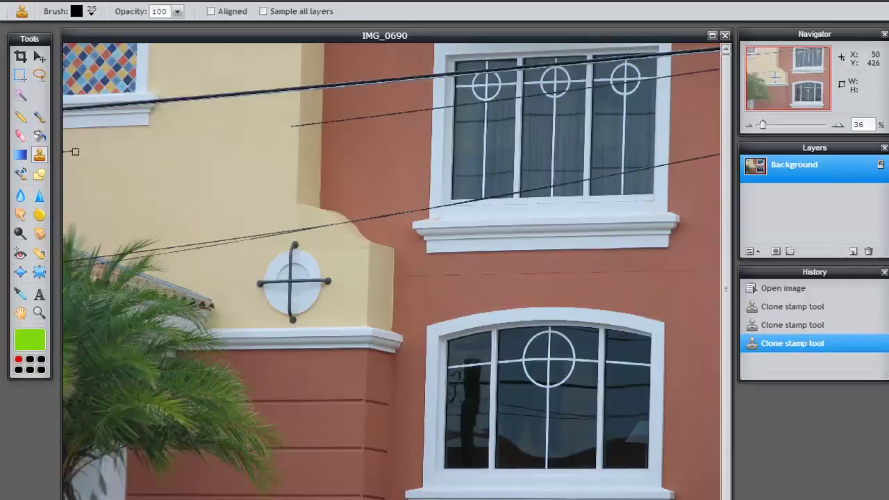
left_click_drag(70, 152, 68, 151)
left_click_drag(68, 151, 67, 152)
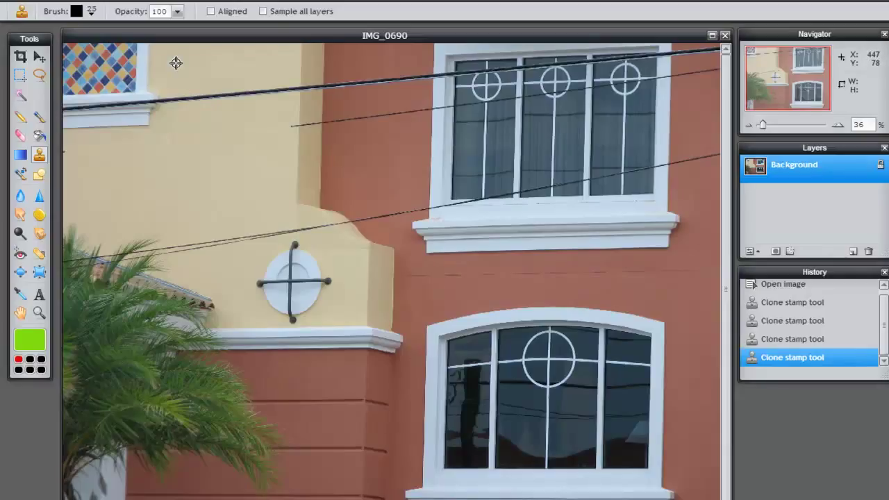
Sample clean yellow wall and clone out the thick wire across the yellow wall
left_click(178, 100, "ctrl")
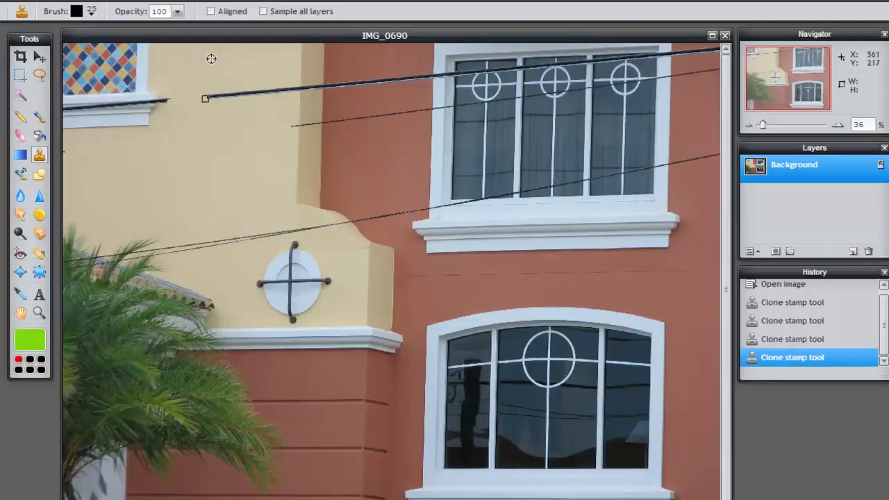
left_click_drag(205, 98, 299, 89)
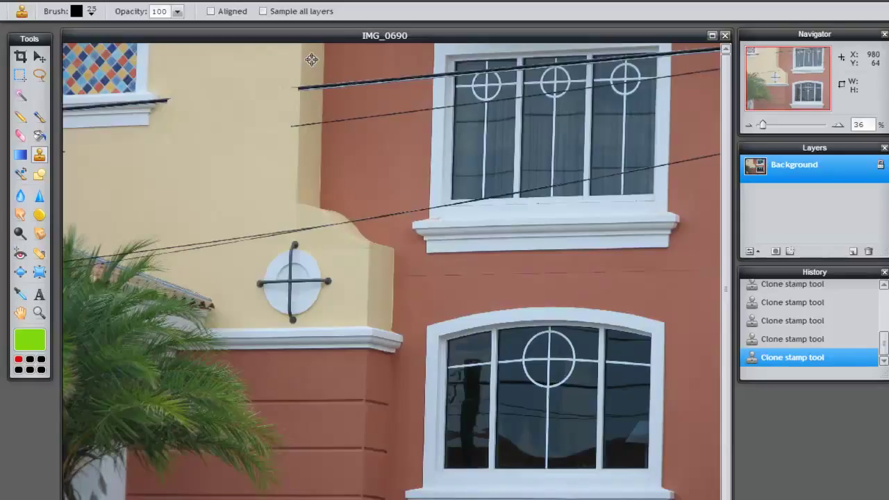
left_click(311, 60, "alt")
left_click_drag(306, 90, 317, 87)
Clone over the thick wire's last stub beside the orange wall, then resample above it
left_click(313, 60, "alt")
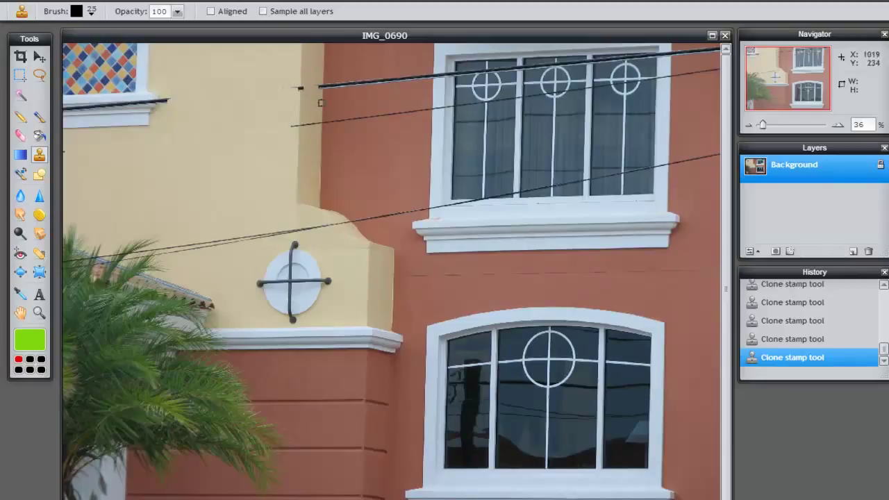
left_click_drag(320, 87, 341, 85)
left_click(334, 54, "ctrl")
Zoom in repeatedly via the View menu to about 96%, then select the Move tool
left_click(234, 3)
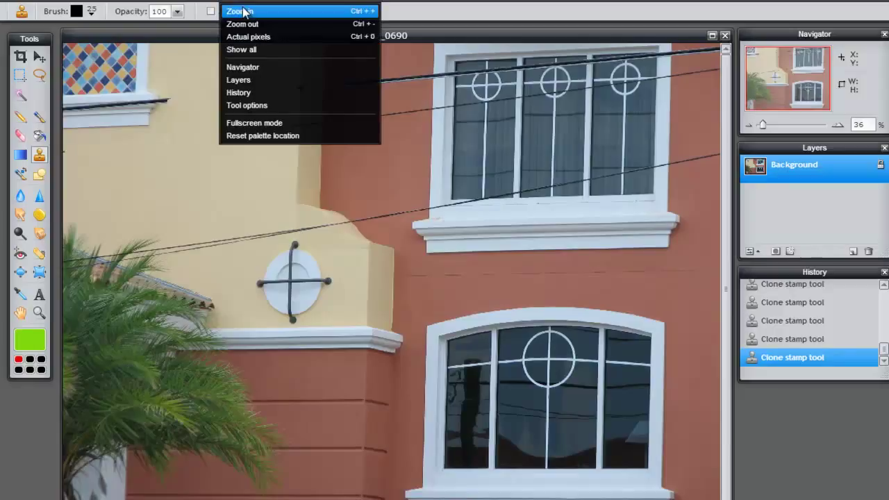
left_click(243, 11)
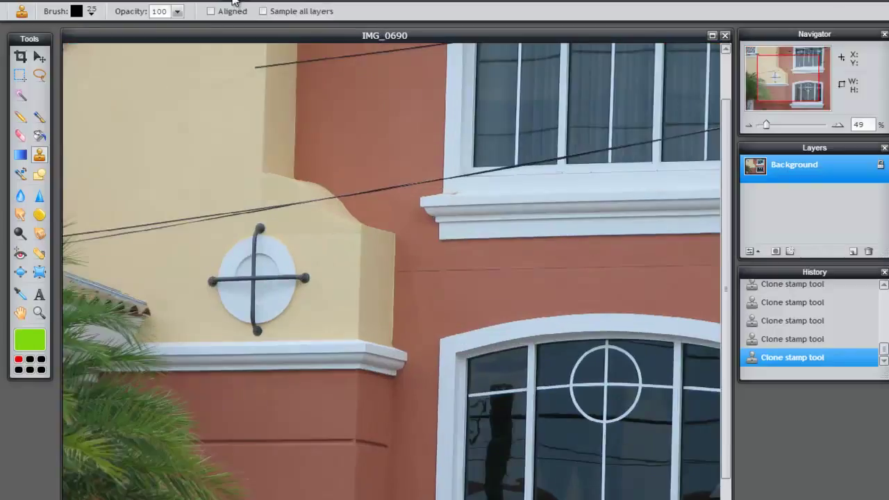
left_click(236, 3)
left_click(240, 2)
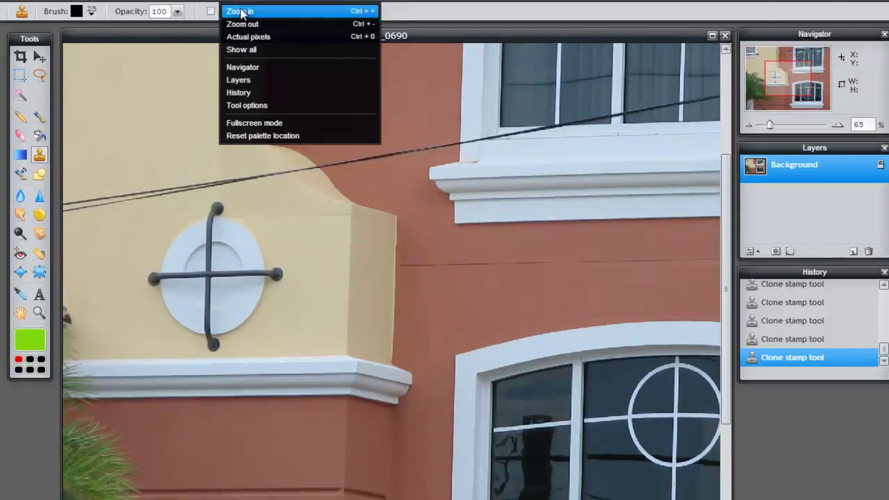
left_click(239, 11)
left_click(238, 3)
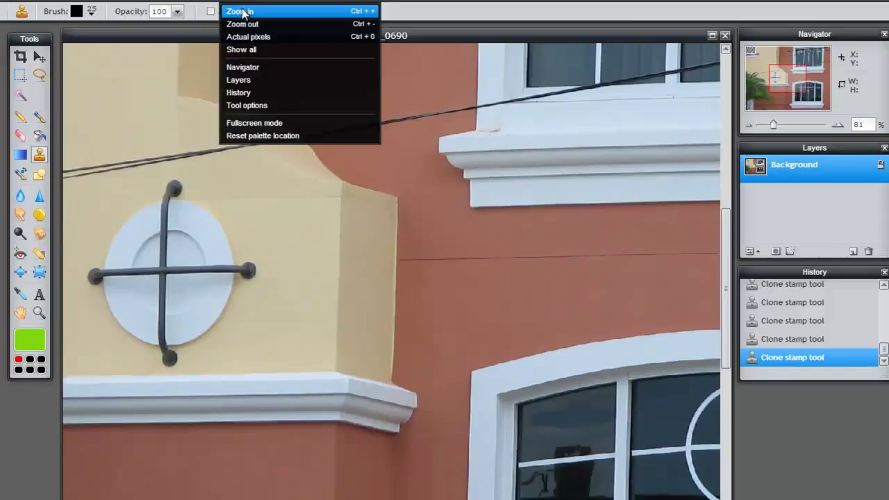
left_click(242, 11)
left_click(39, 57)
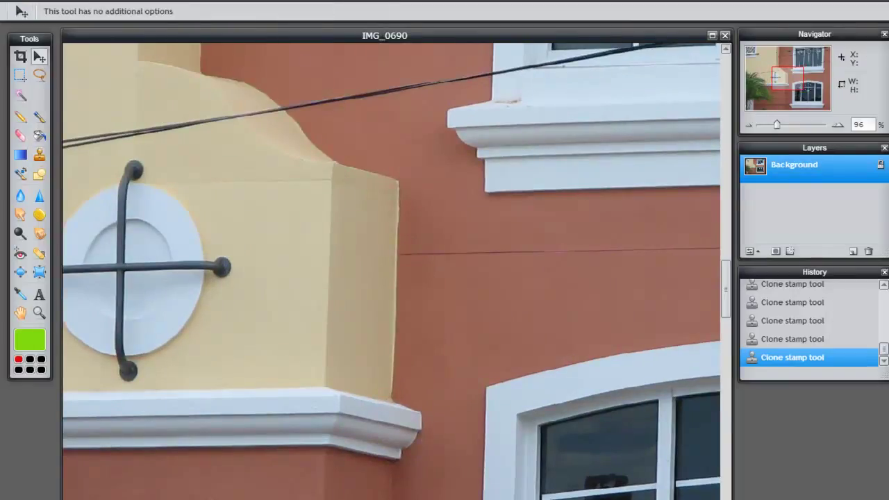